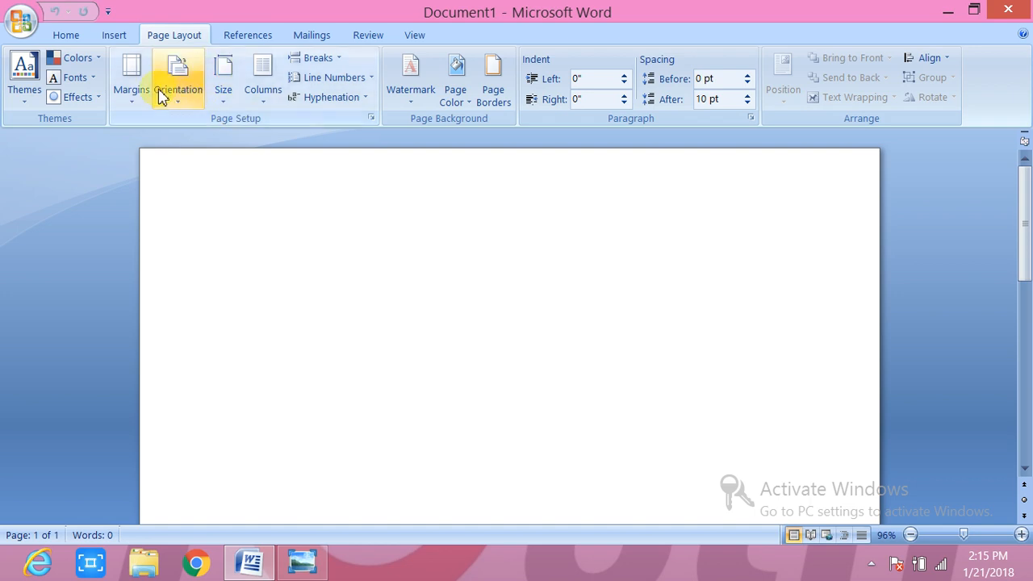
- Draw a rectangle about 1.12" high and 1.31" wide near the top of the blank page and apply the red shape style
click(116, 38)
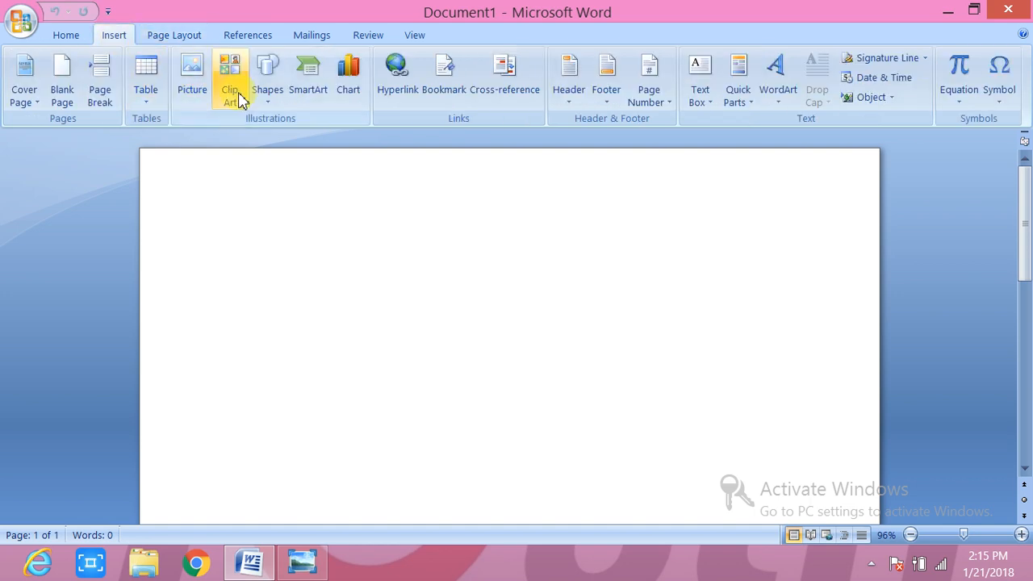
click(268, 105)
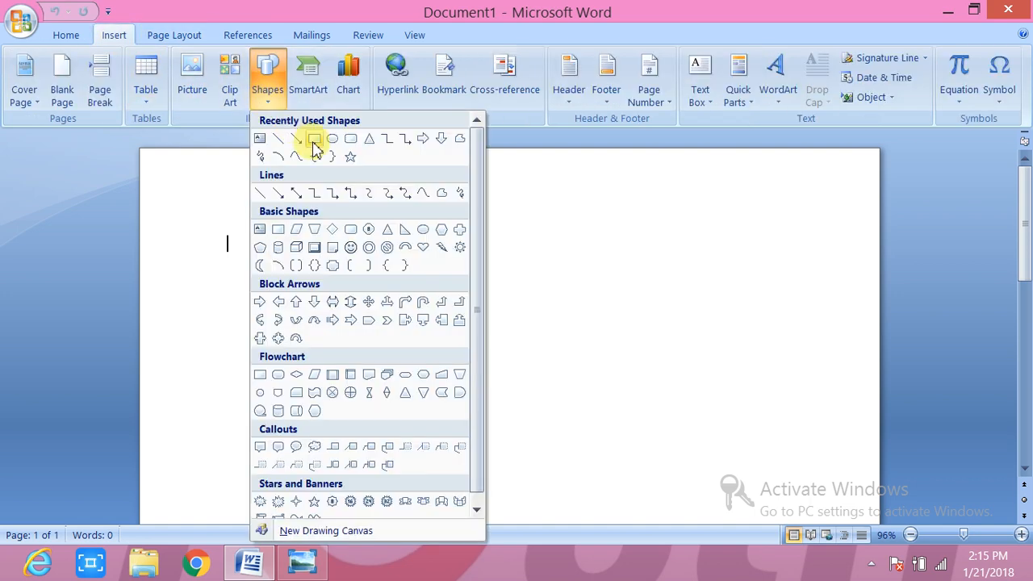
click(313, 139)
drag(269, 227, 385, 326)
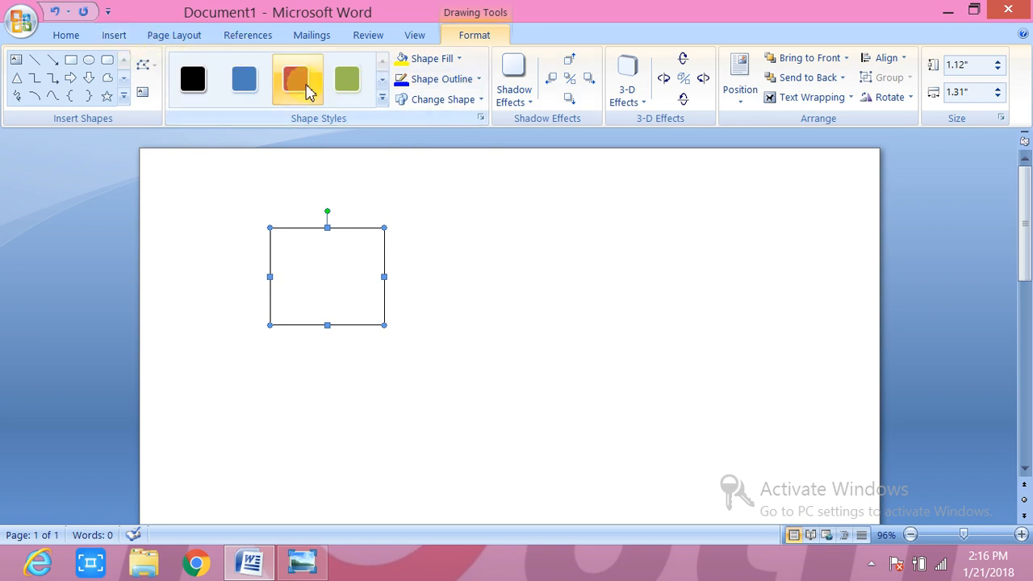
click(305, 91)
- Review the position options for the red rectangle and delete the shape
click(111, 37)
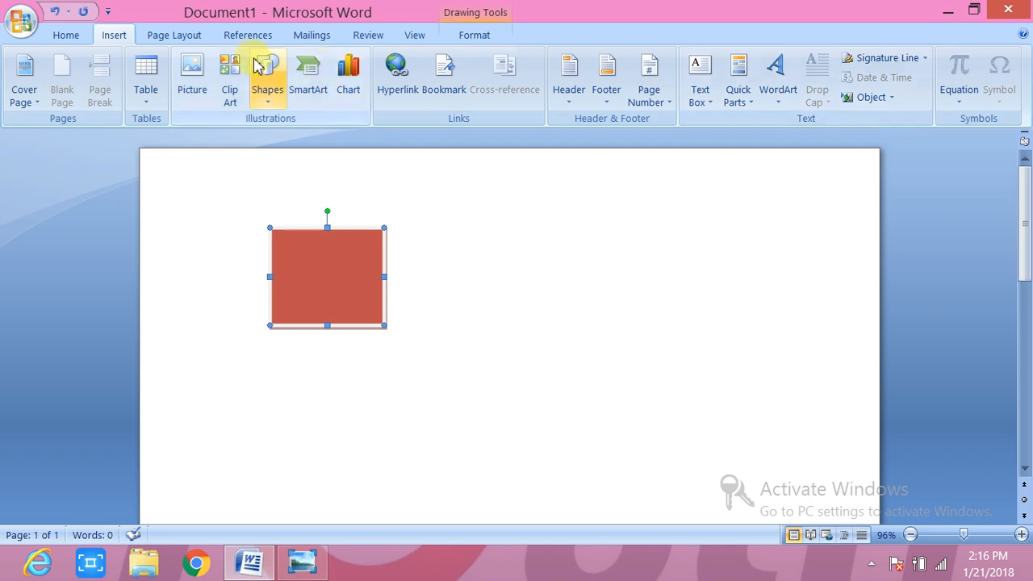
click(200, 41)
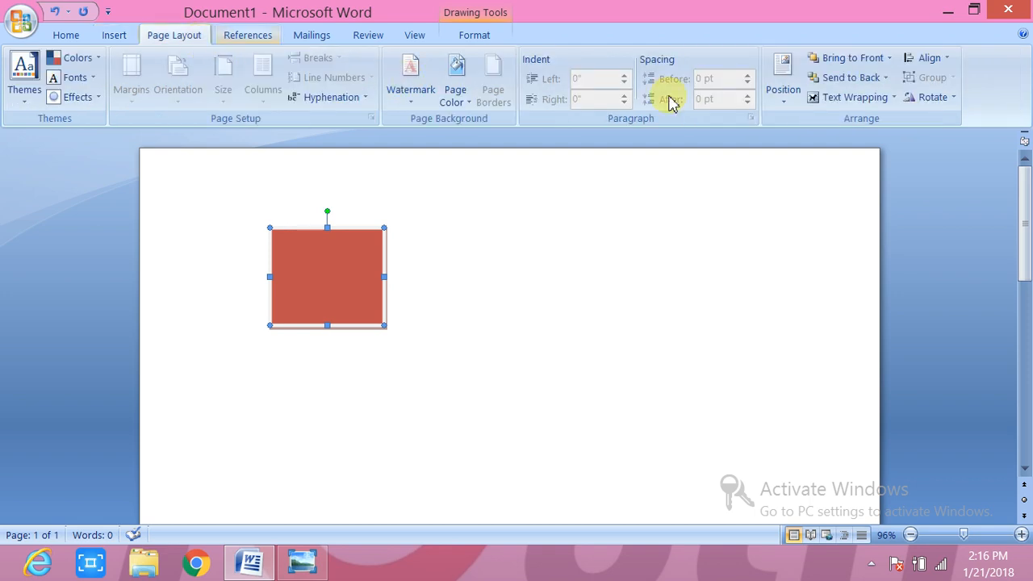
click(781, 109)
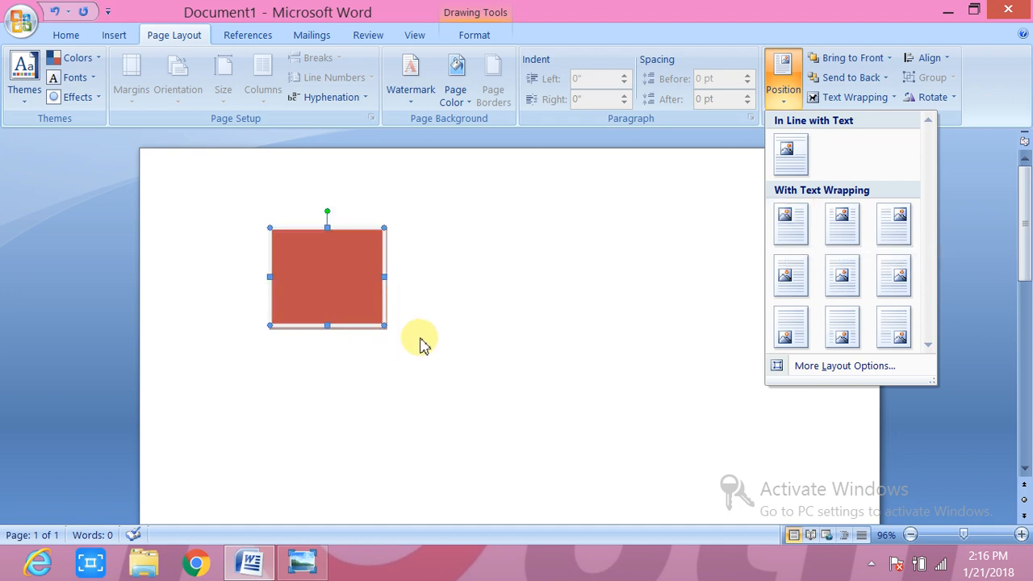
key(Escape)
key(Delete)
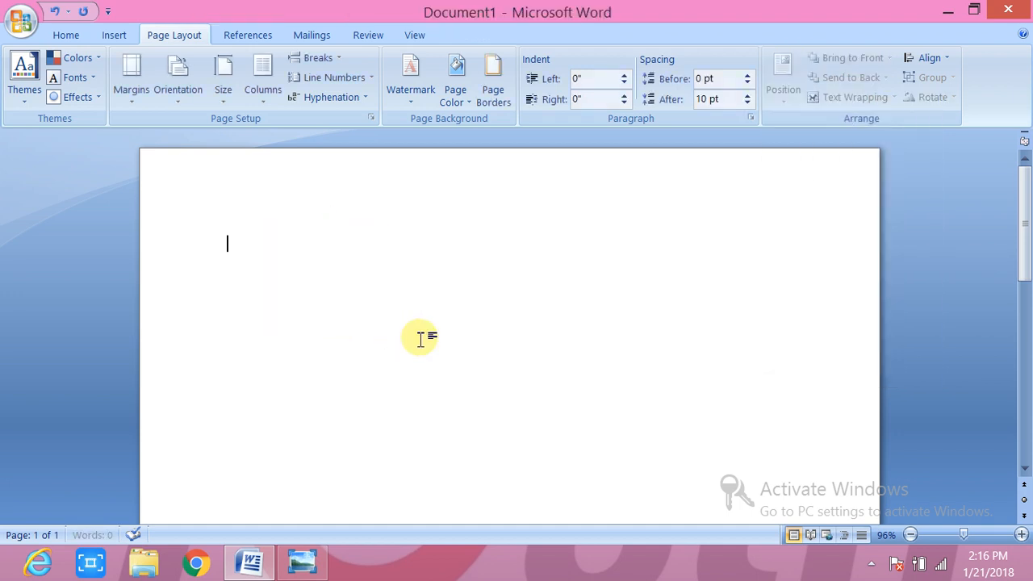
- Generate sample paragraphs in the document with =rand()
text(=ra)
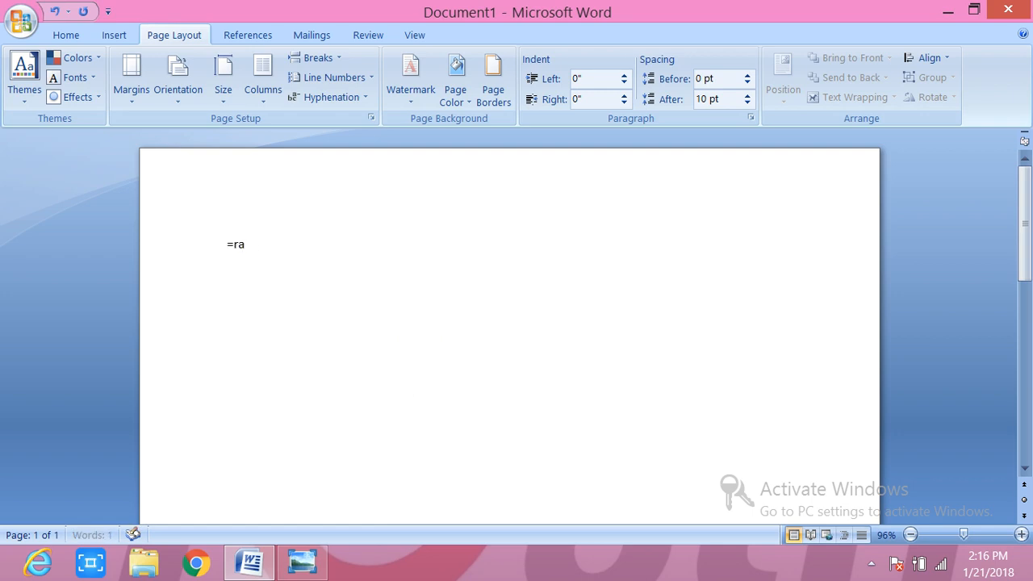
text(nd())
key(Return)
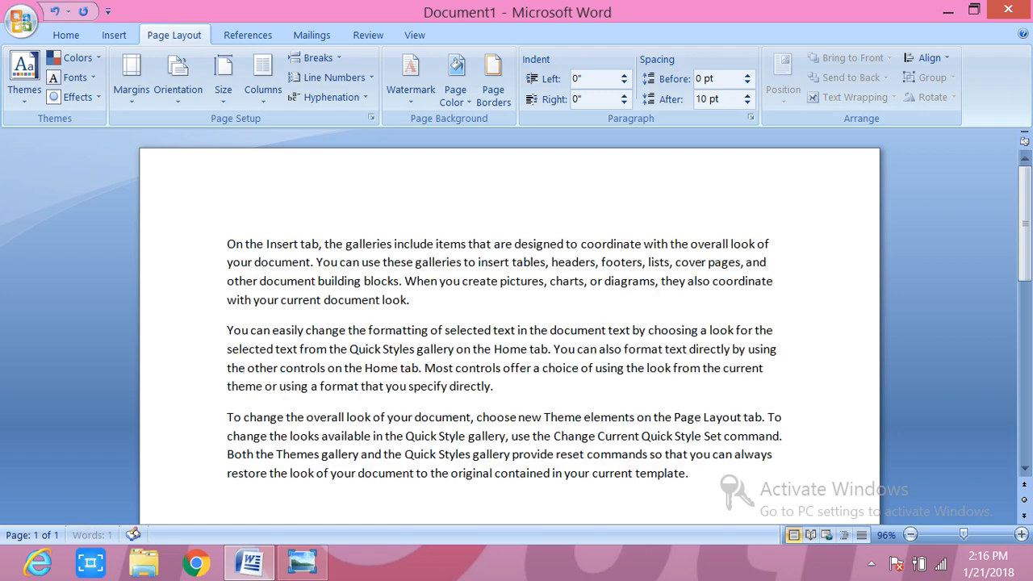
- Draw a rectangle about 1.21" high and 1.74" wide over the first two paragraphs and apply the blue shape style
click(224, 90)
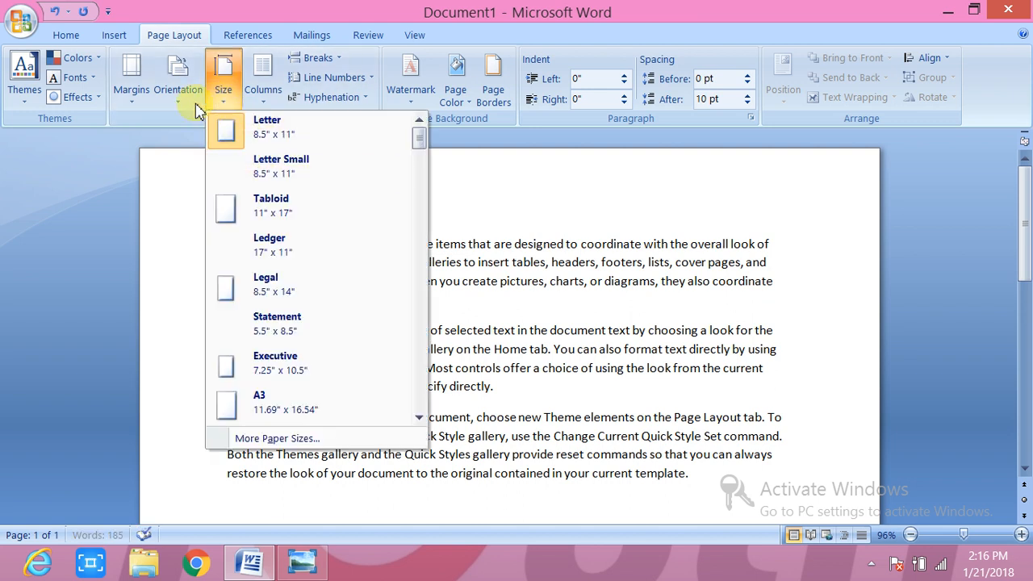
click(114, 35)
click(271, 85)
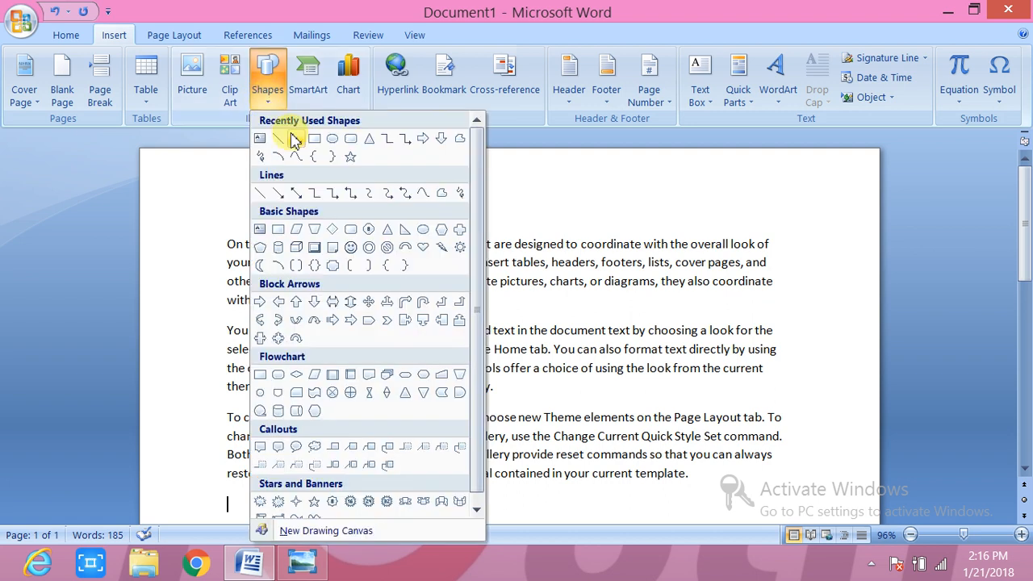
click(314, 141)
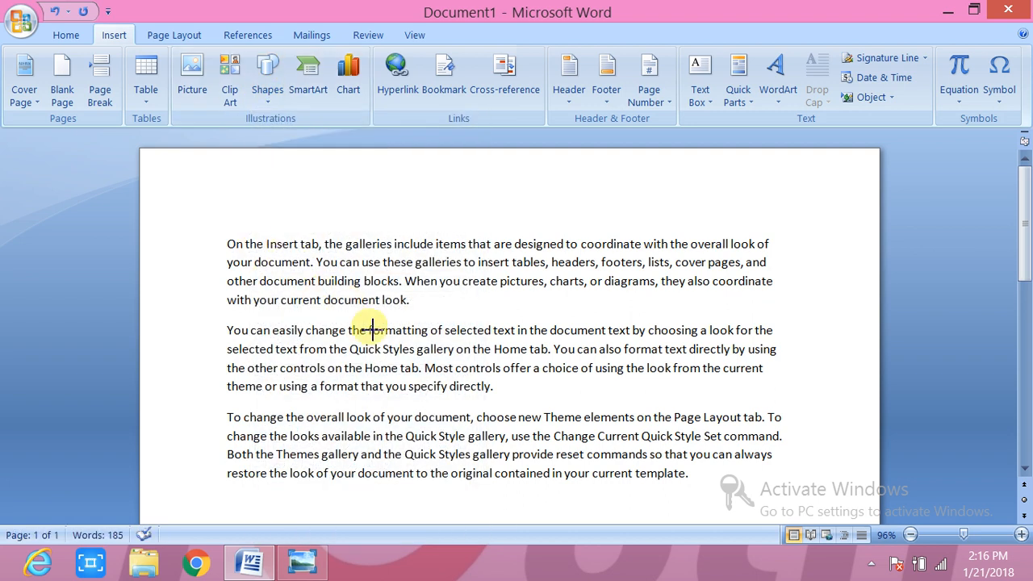
drag(408, 355, 254, 253)
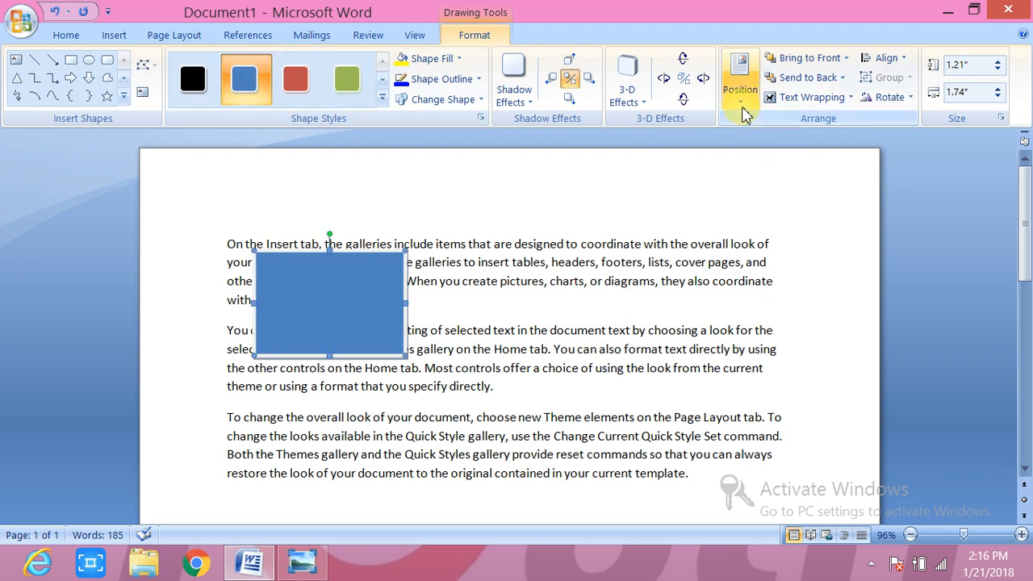
- Position the blue rectangle in the top left of the page with square text wrapping
click(741, 103)
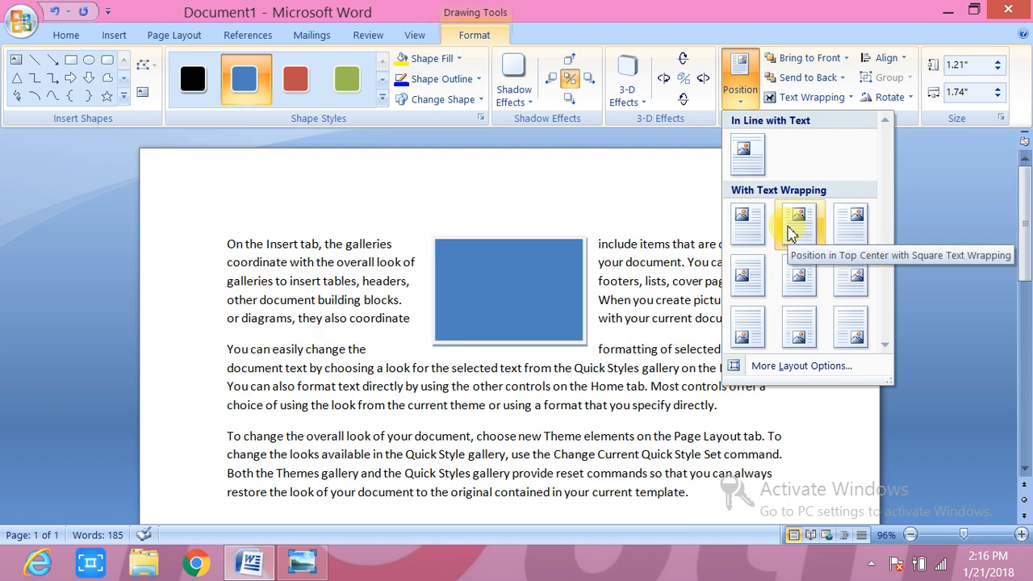
click(747, 216)
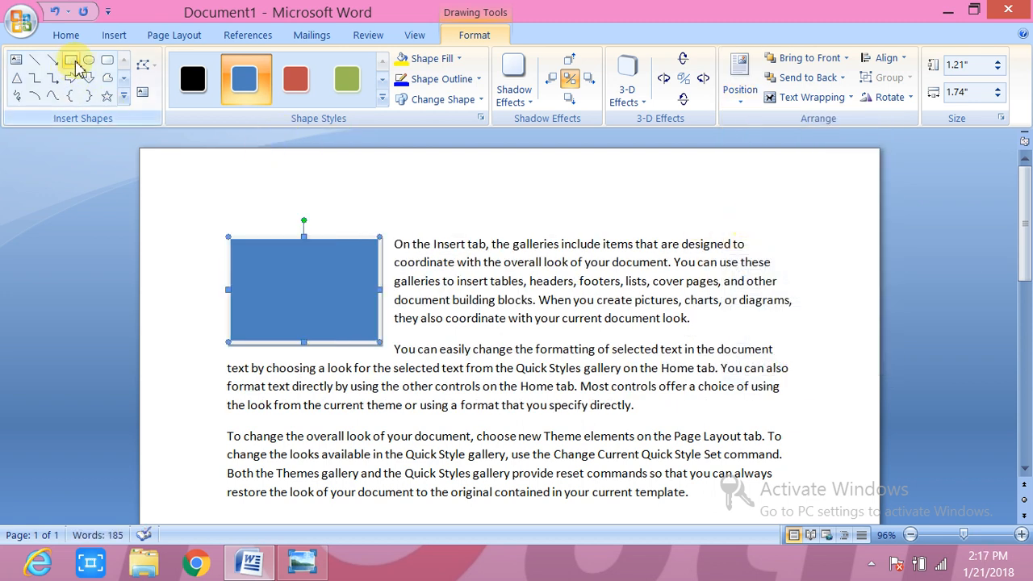
- Draw an ellipse about 1.64" high and 1.39" wide overlapping the blue rectangle's right edge and apply the red shape style
click(86, 62)
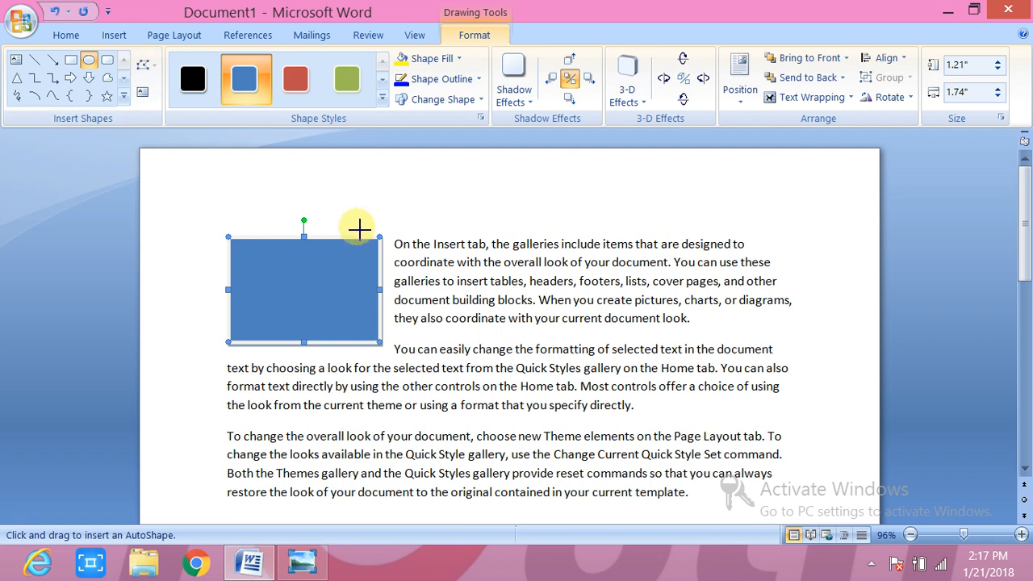
drag(357, 227, 477, 369)
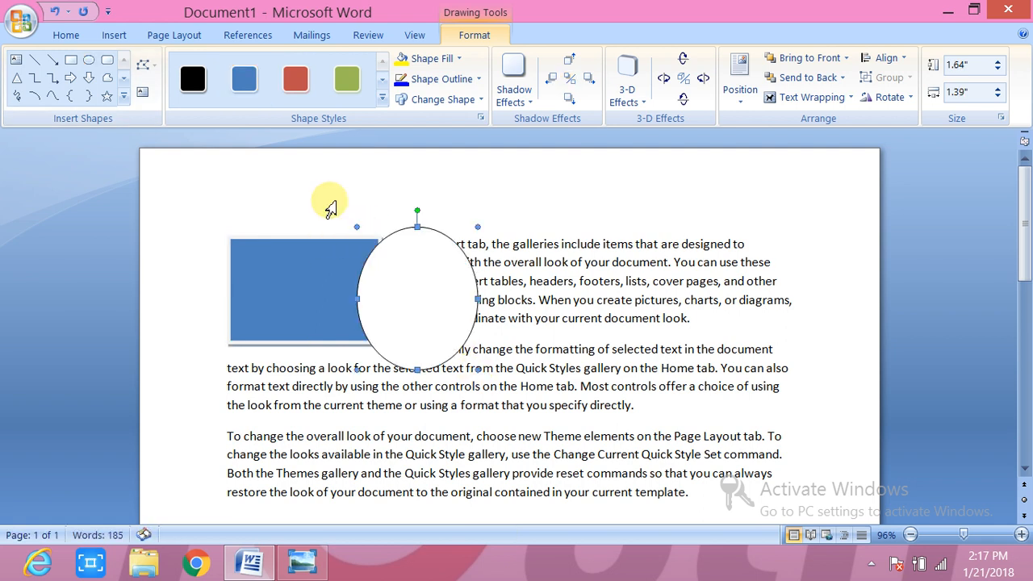
click(295, 78)
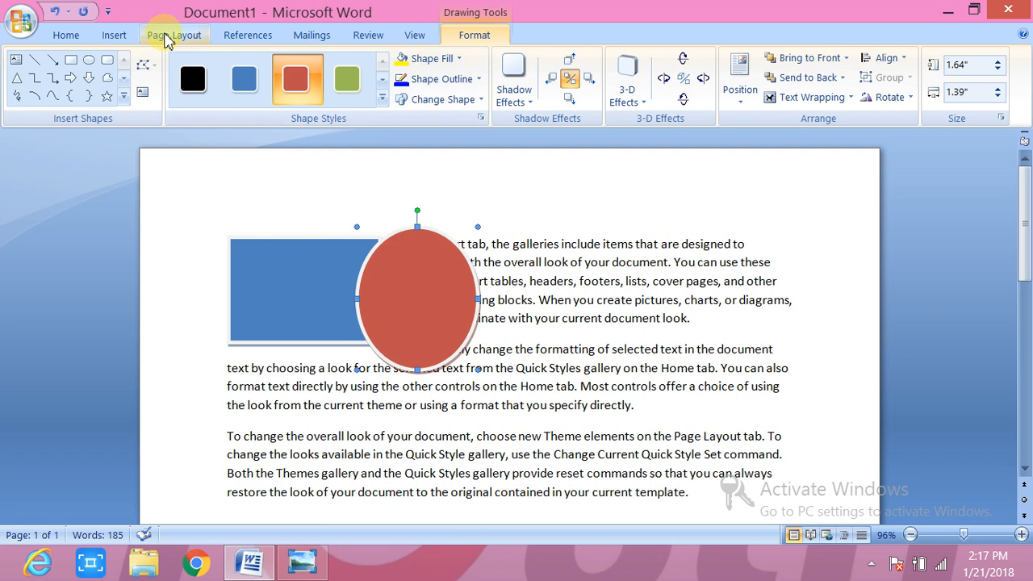
- Apply Bring to Front to the red ellipse, and send it to the back behind the blue rectangle
click(168, 35)
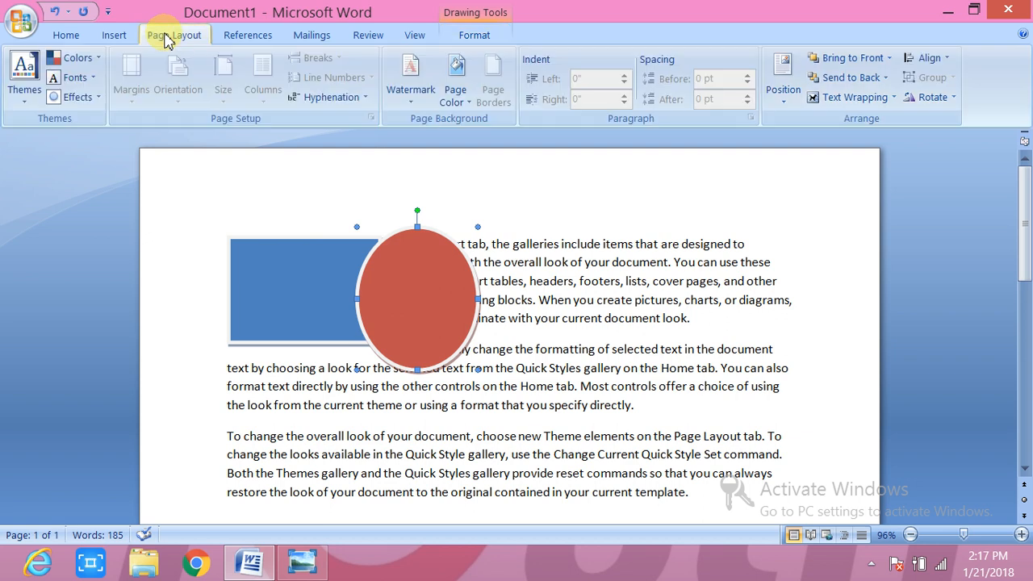
click(890, 63)
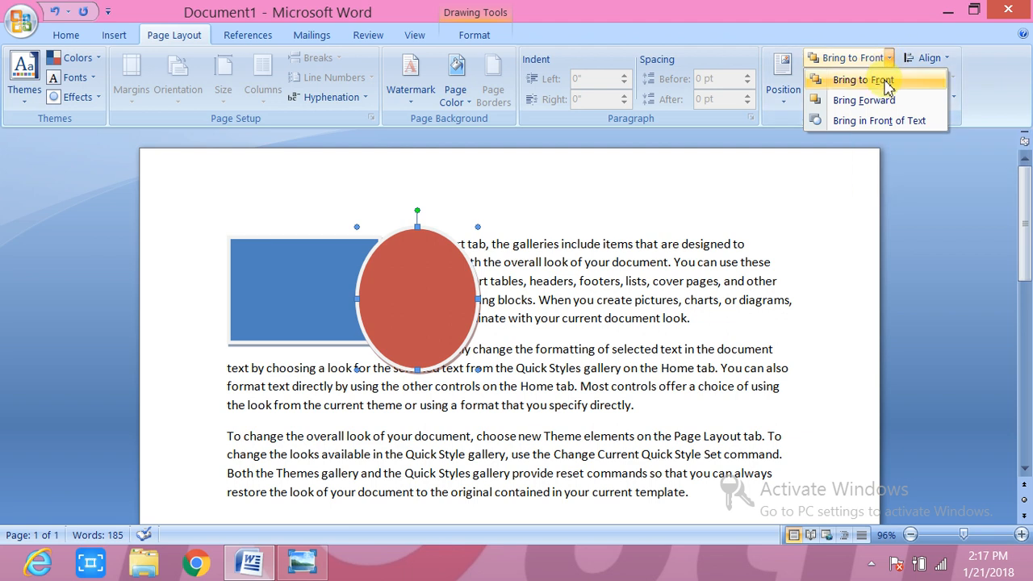
click(886, 84)
click(888, 79)
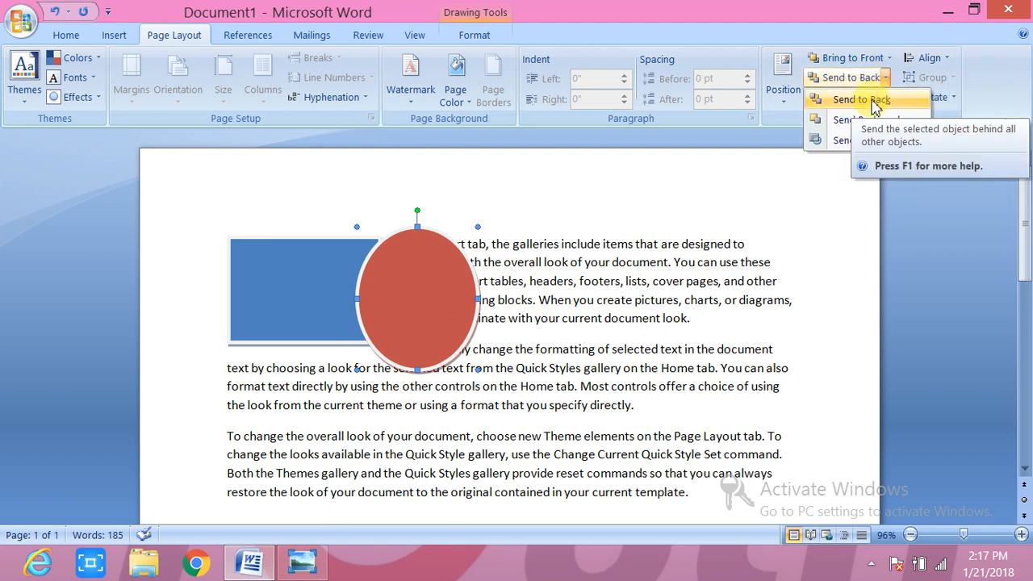
click(872, 100)
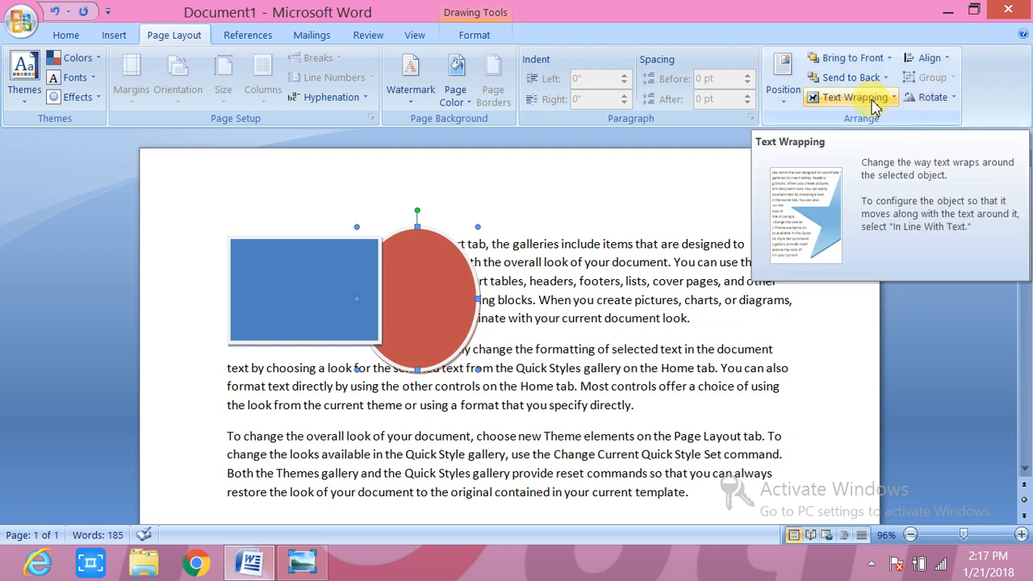
- Bring the red ellipse to the front of the blue rectangle, and send it behind the text
click(889, 59)
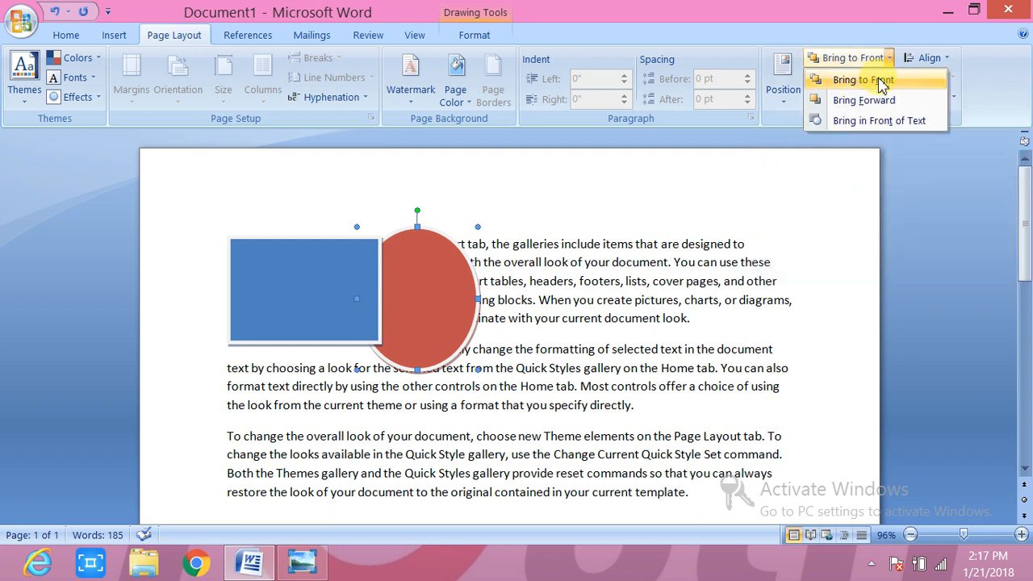
click(882, 80)
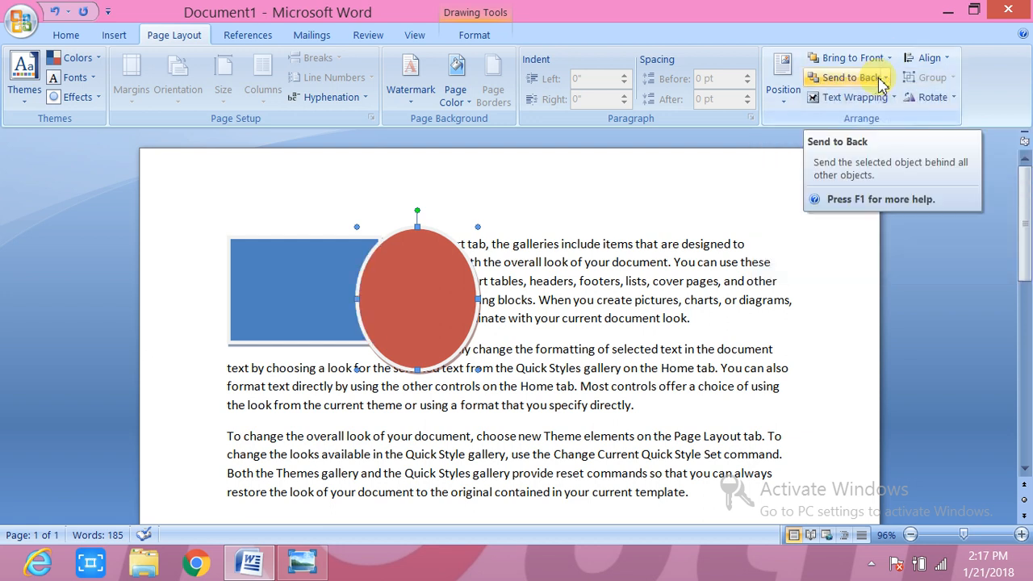
click(886, 79)
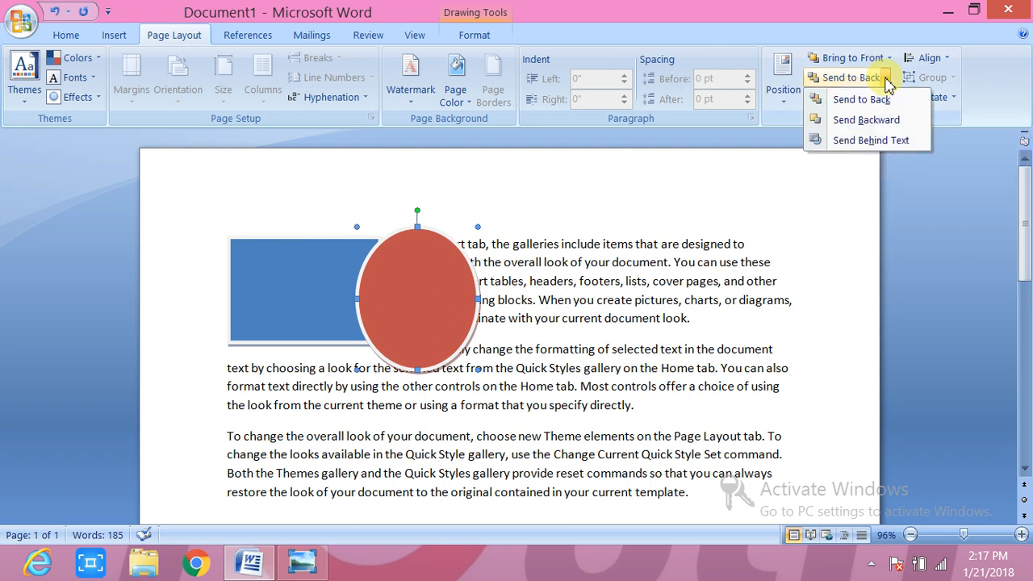
click(880, 142)
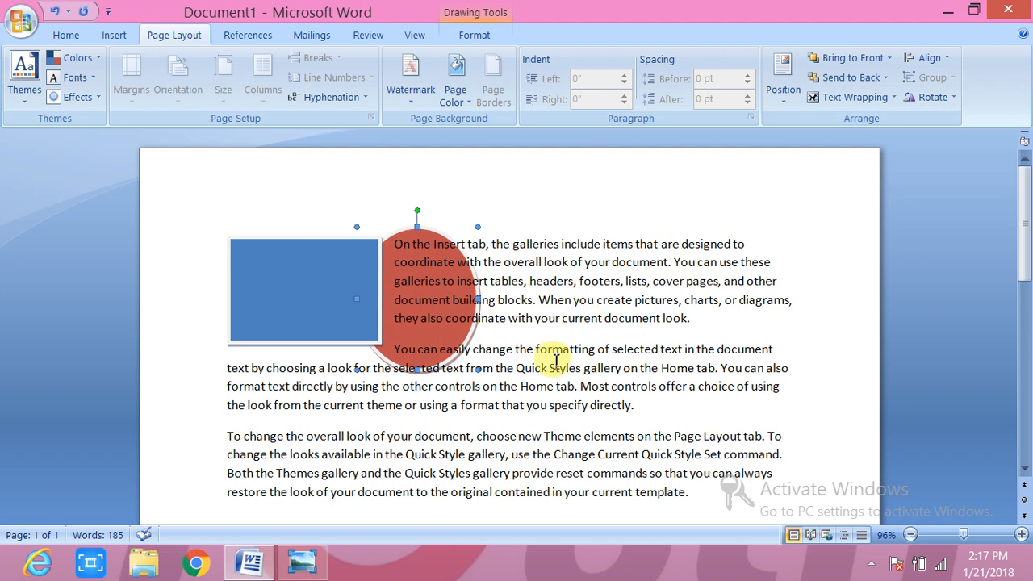
- Bring the red ellipse in front of the text and delete it
click(890, 59)
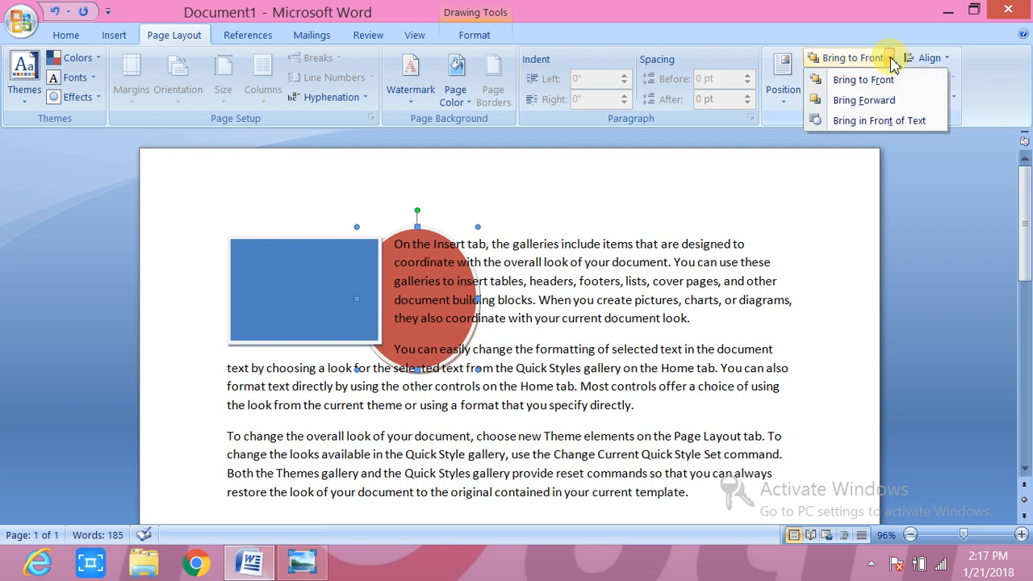
click(862, 123)
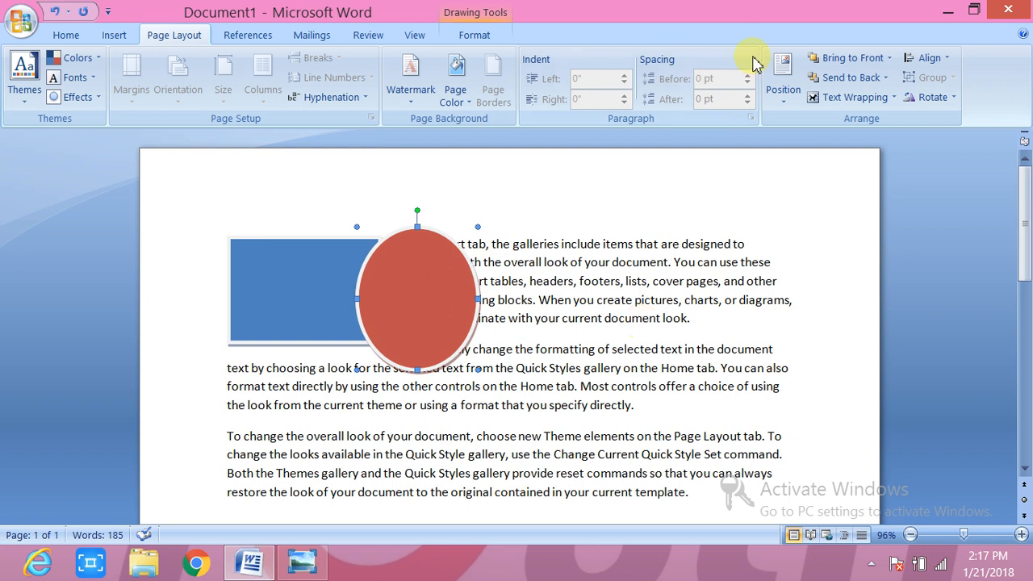
key(Delete)
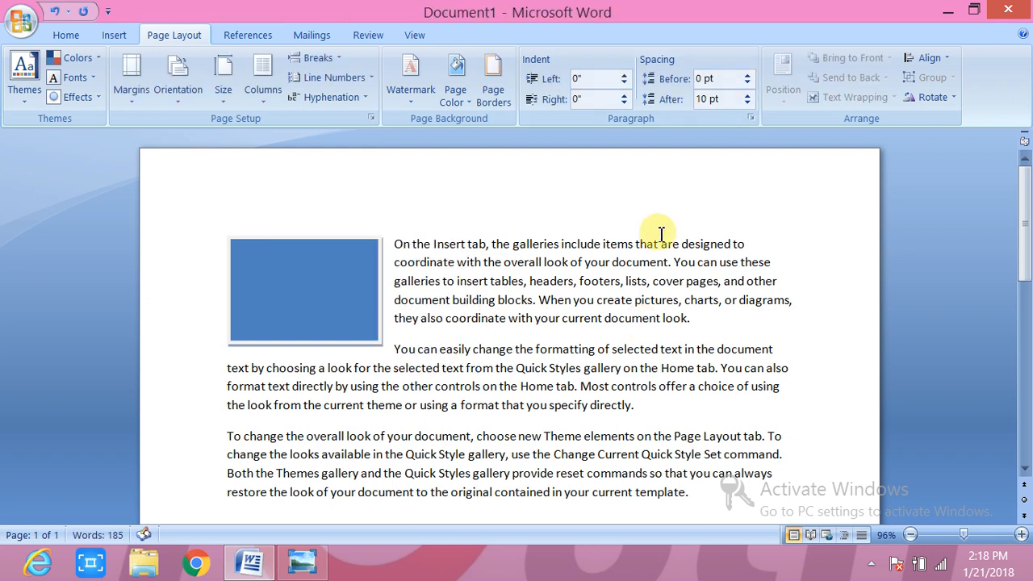
- Set the blue rectangle's text wrapping to In Line with Text, and switch it back to Square
click(311, 315)
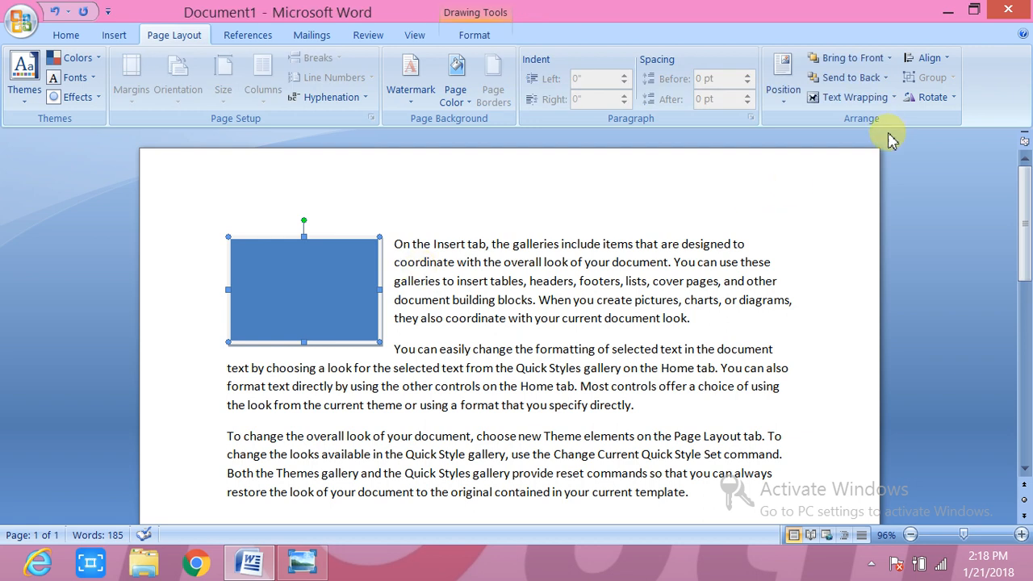
click(894, 98)
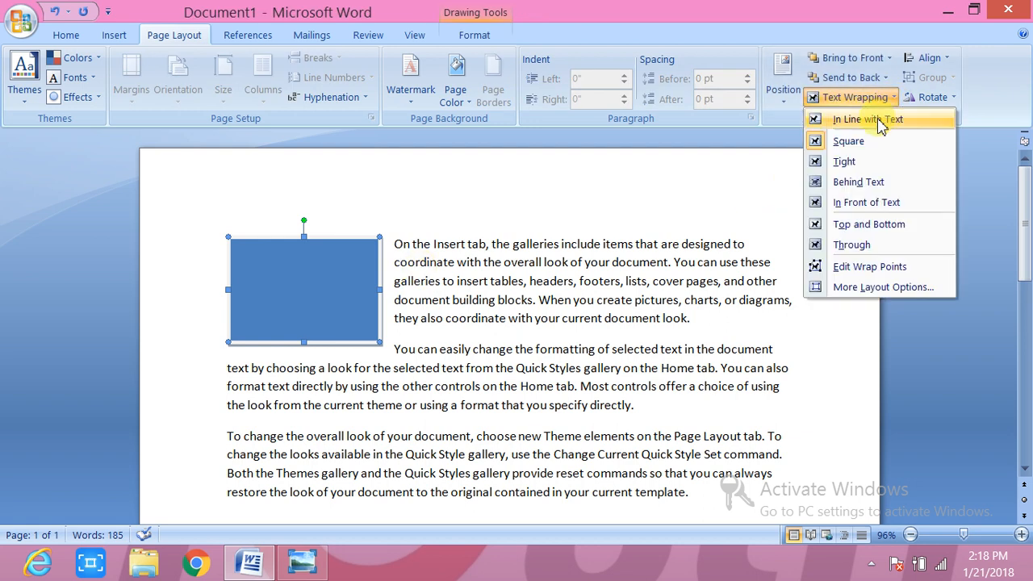
click(880, 121)
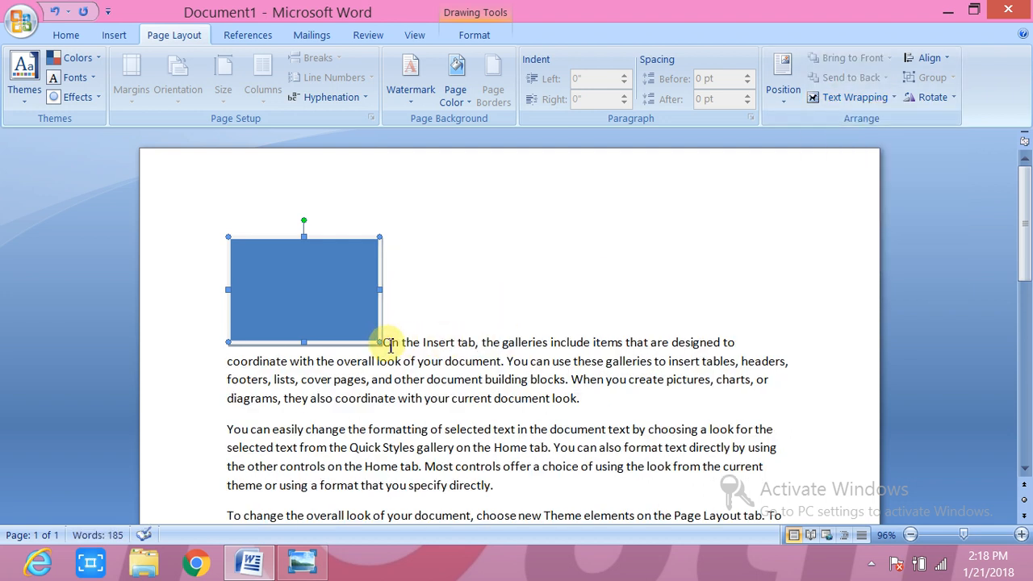
click(894, 99)
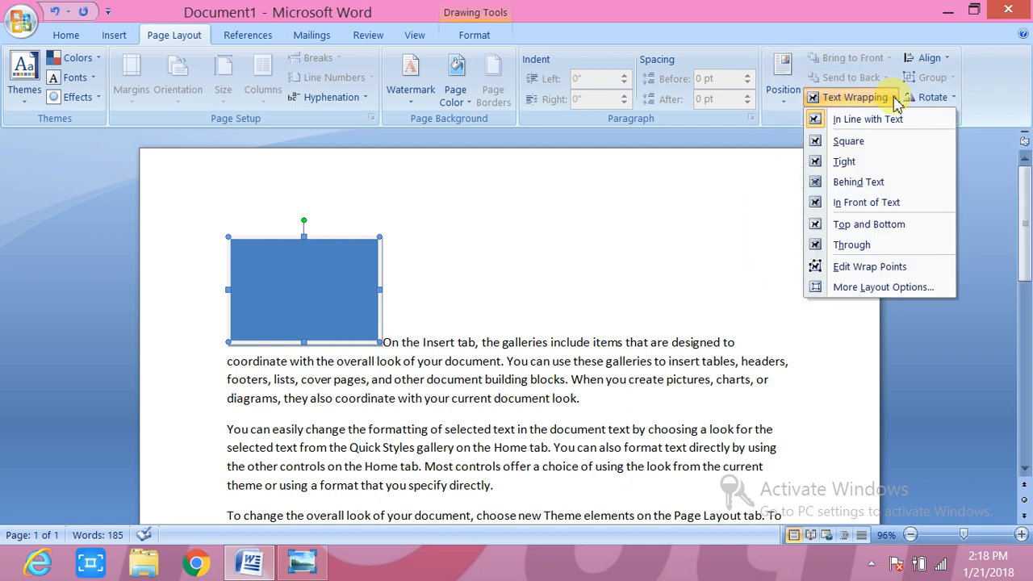
click(847, 141)
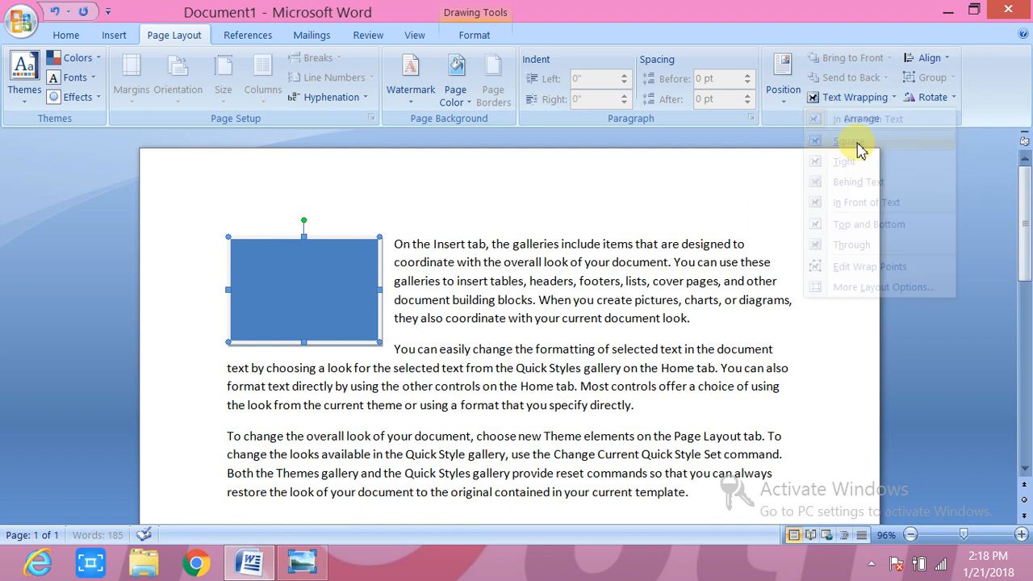
- Set the blue rectangle's text wrapping to Tight, and change it to Behind Text
click(894, 100)
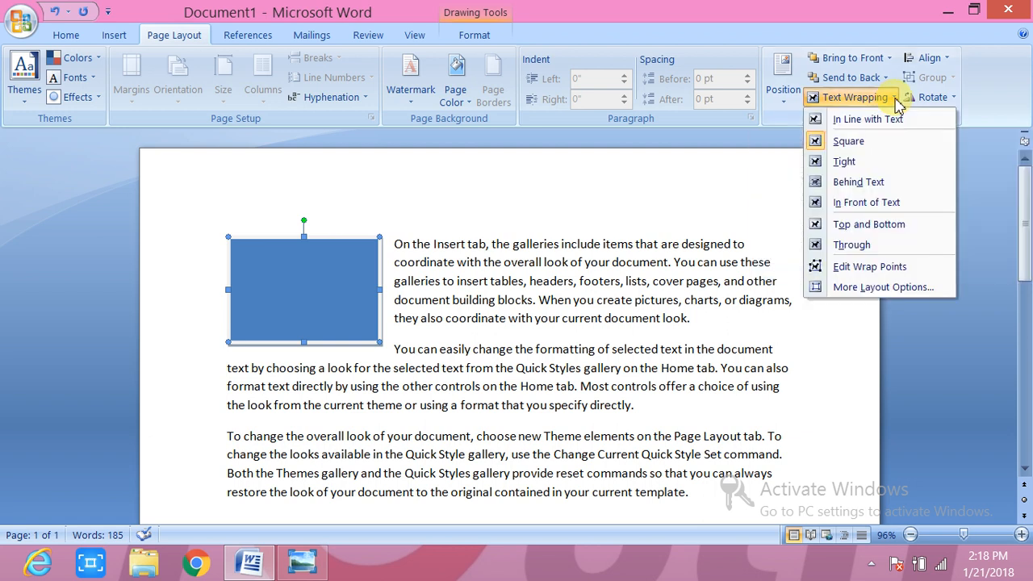
click(845, 164)
click(894, 105)
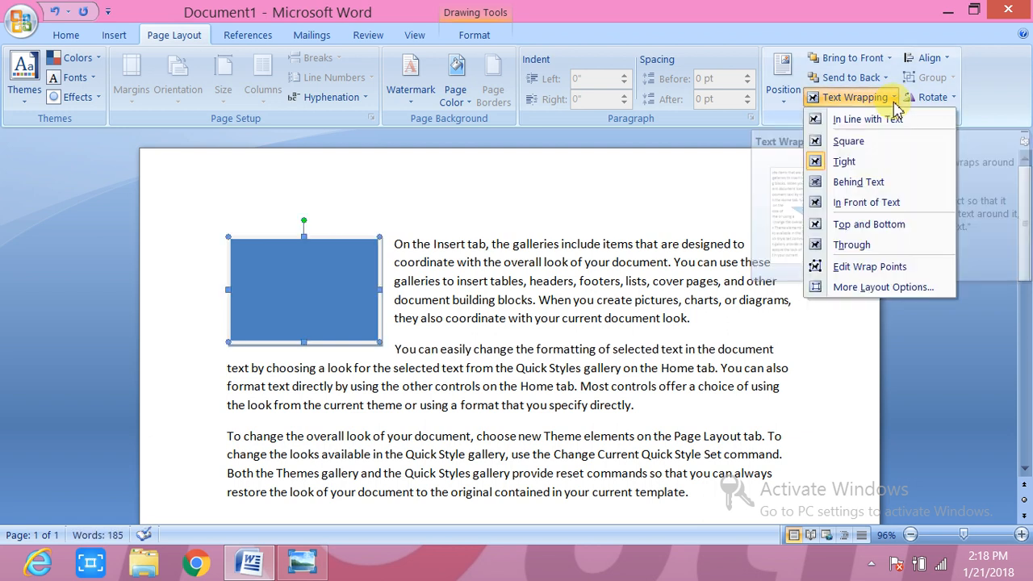
click(858, 182)
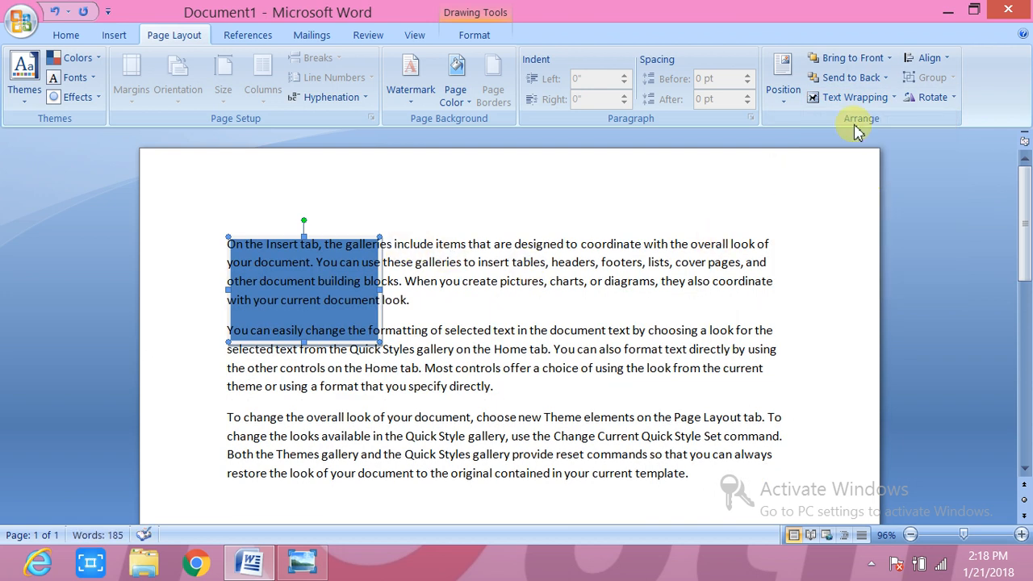
- Set the blue rectangle's text wrapping to In Front of Text
click(894, 105)
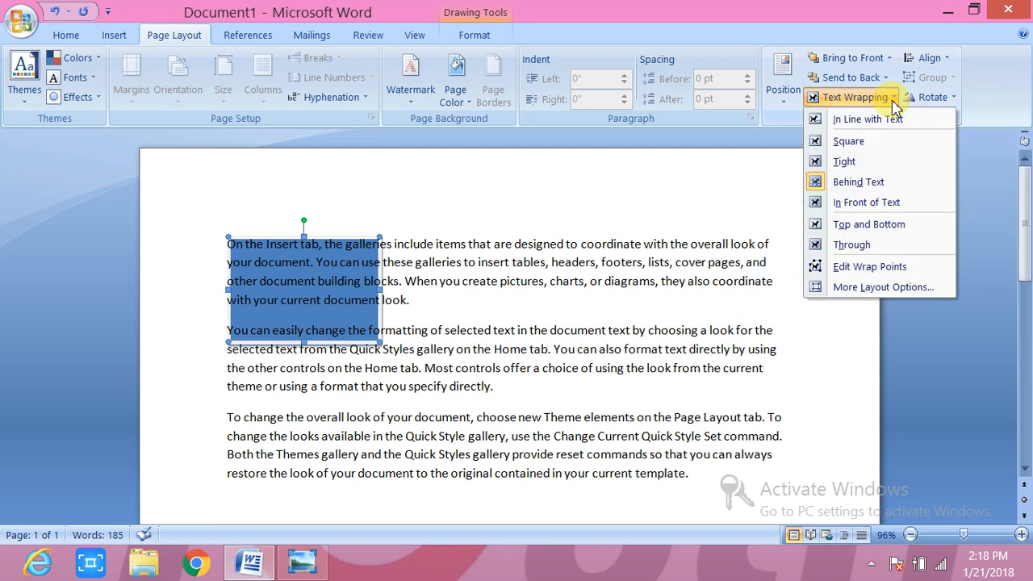
click(866, 202)
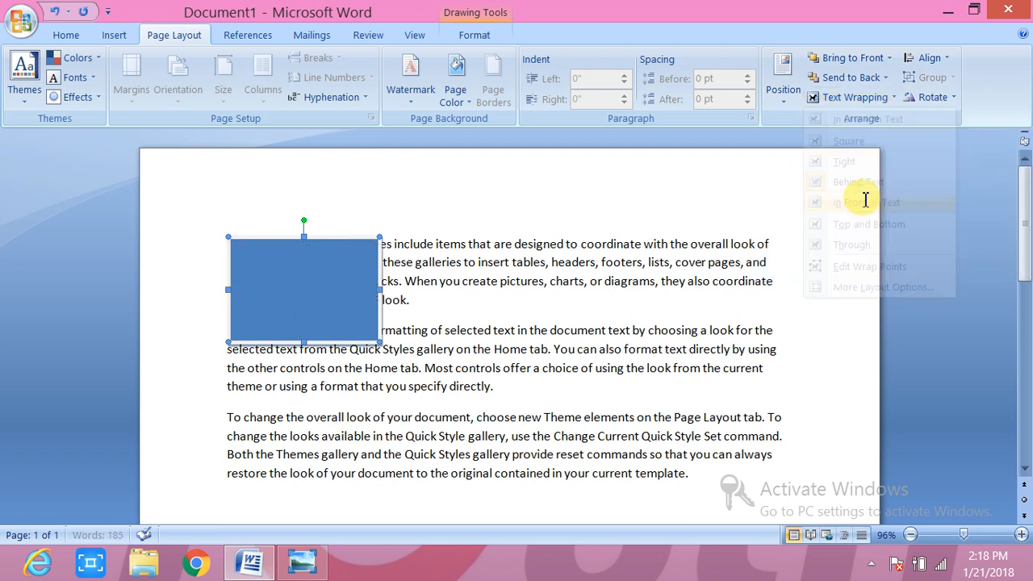
- Edit the blue rectangle's wrap points, pulling the two right corners outward and the lower-left corner down to enlarge the wrap boundary
click(894, 104)
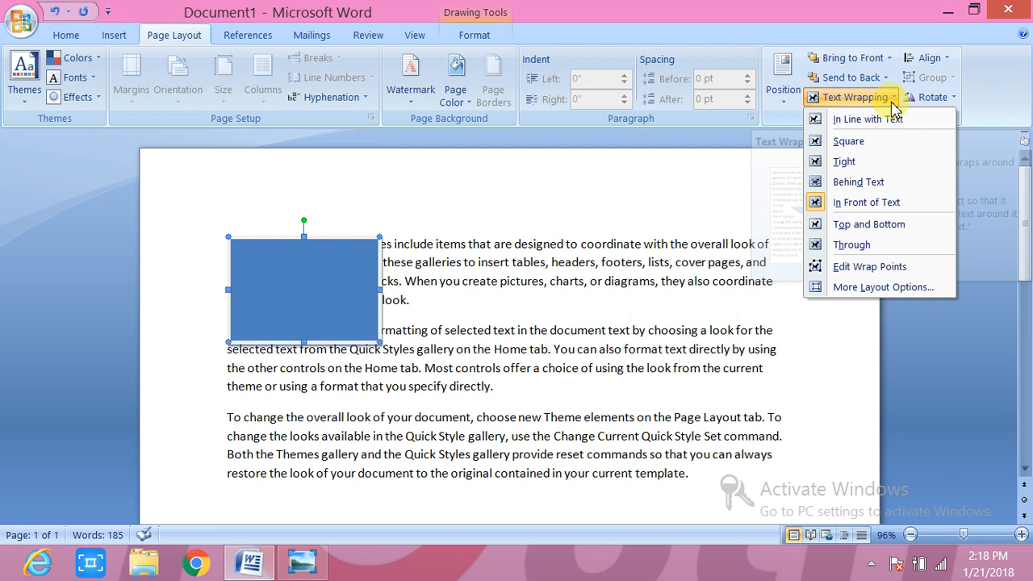
click(864, 268)
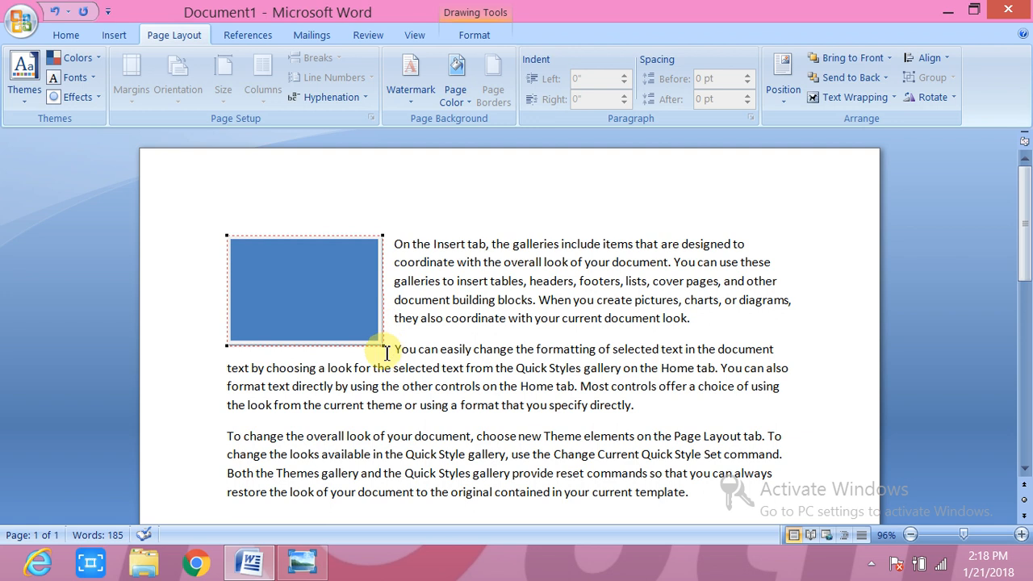
drag(382, 347, 535, 415)
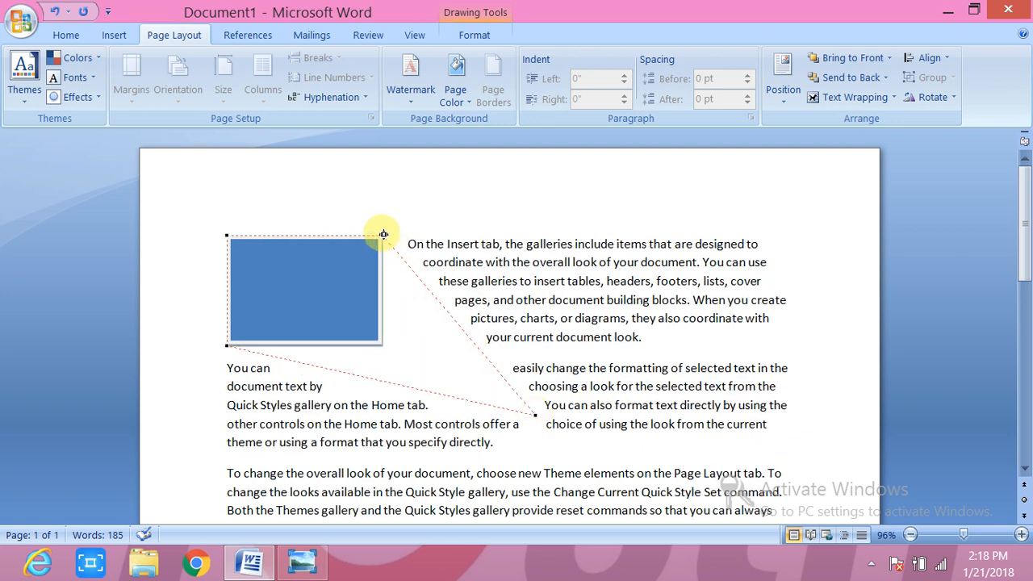
drag(384, 234, 502, 230)
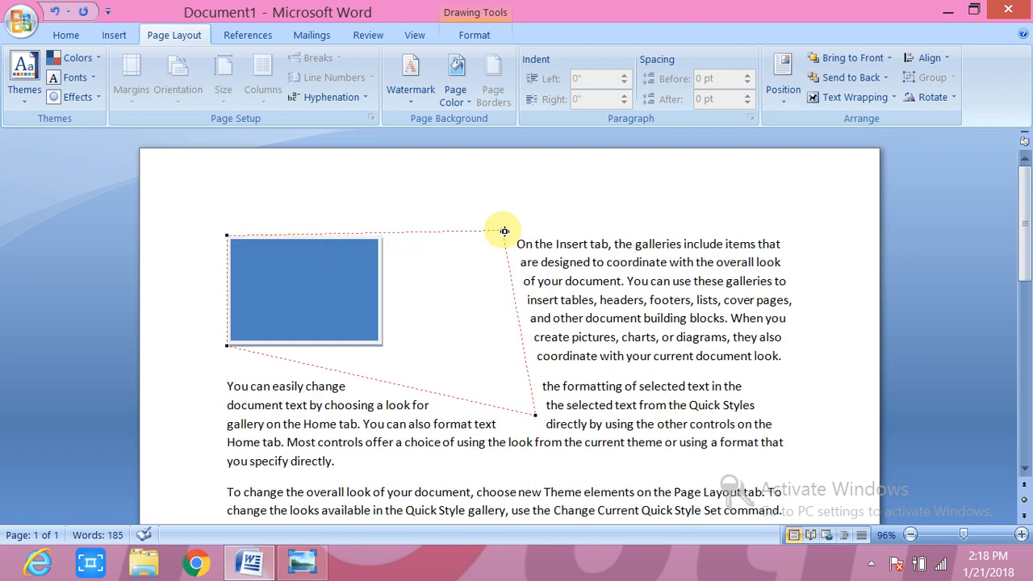
drag(226, 345, 236, 411)
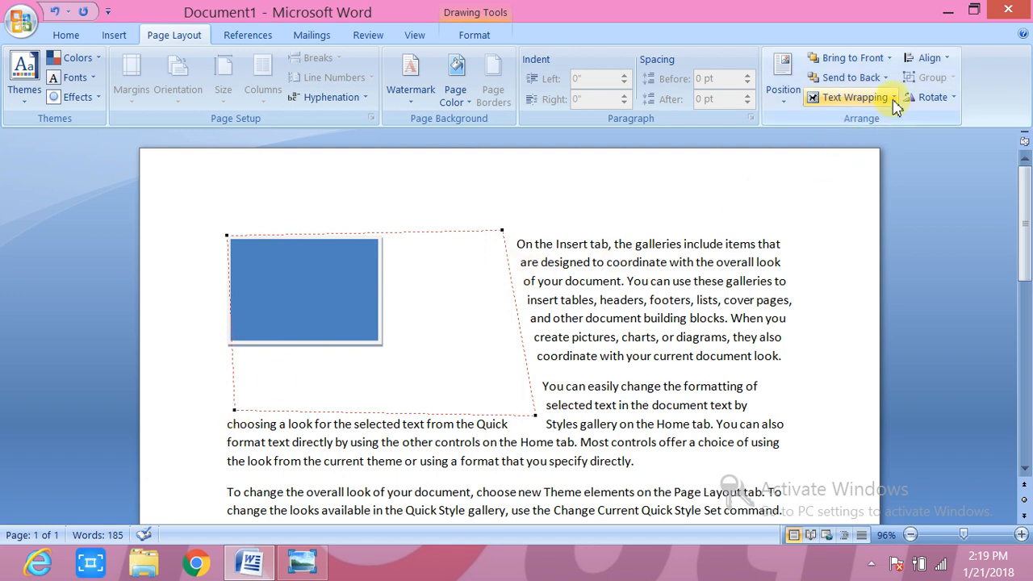
click(656, 371)
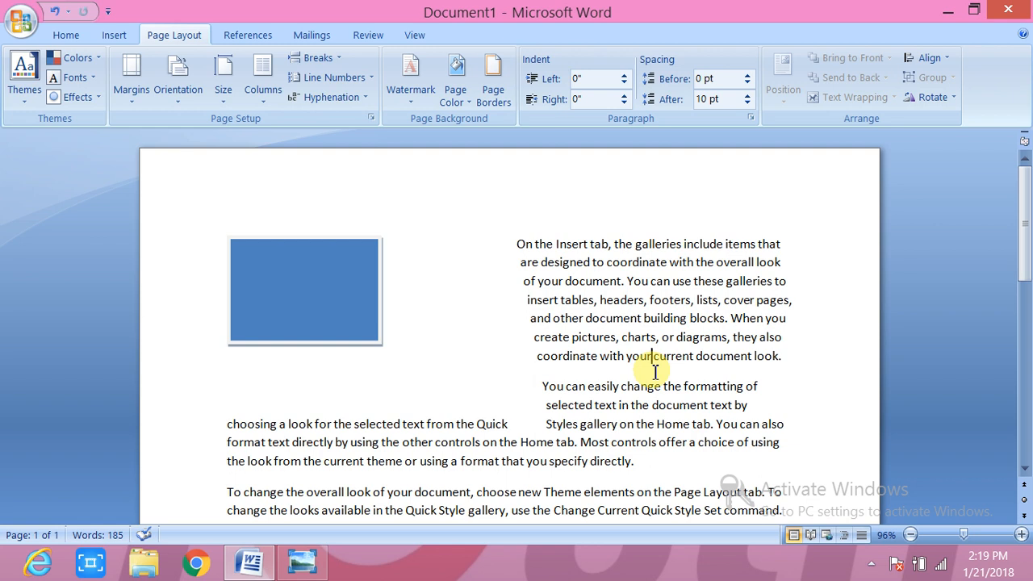
- Edit the blue rectangle's wrap points again, moving the lower-right point further right and the lower-left point further down
click(338, 331)
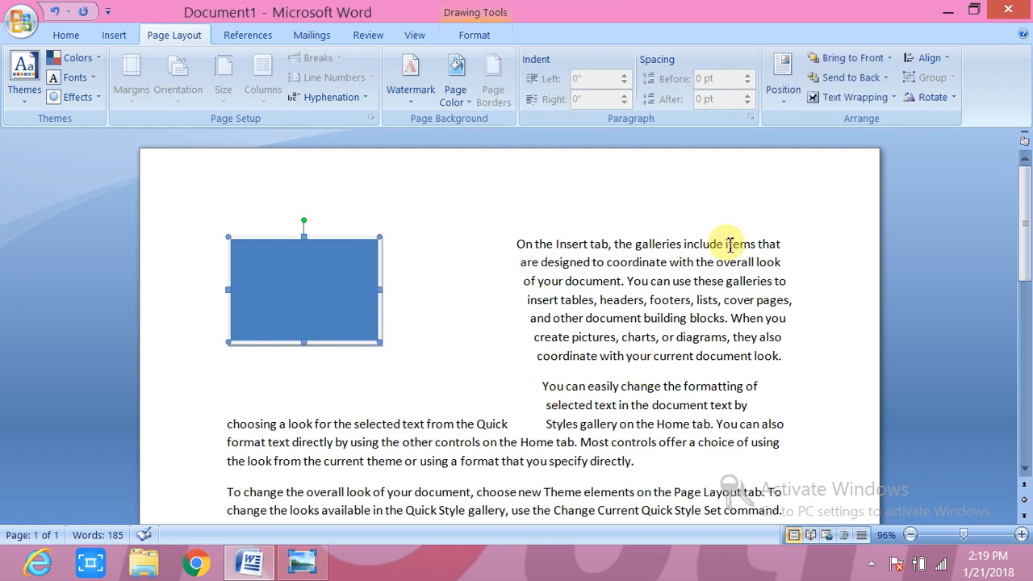
click(893, 98)
click(867, 266)
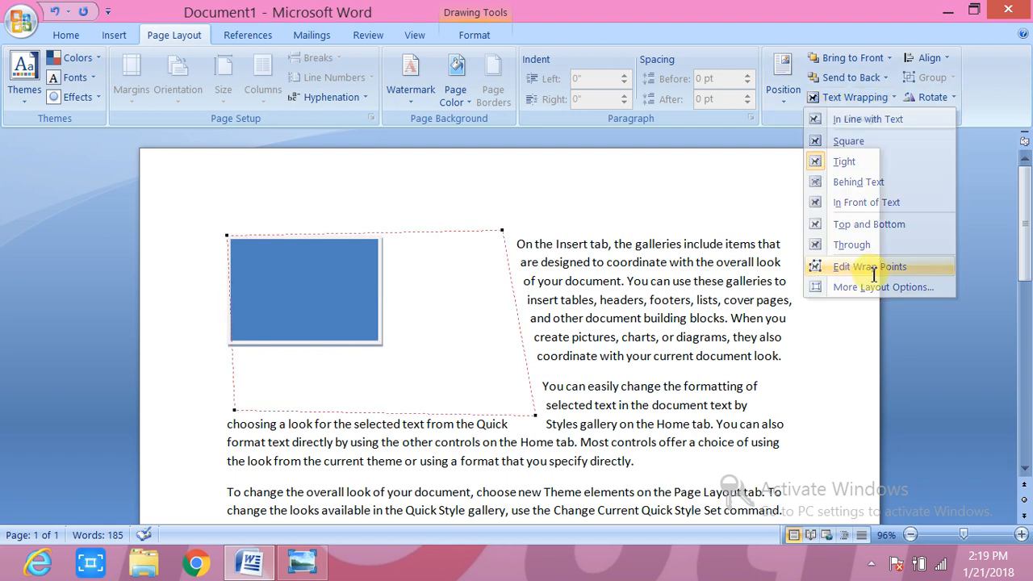
drag(535, 418, 653, 418)
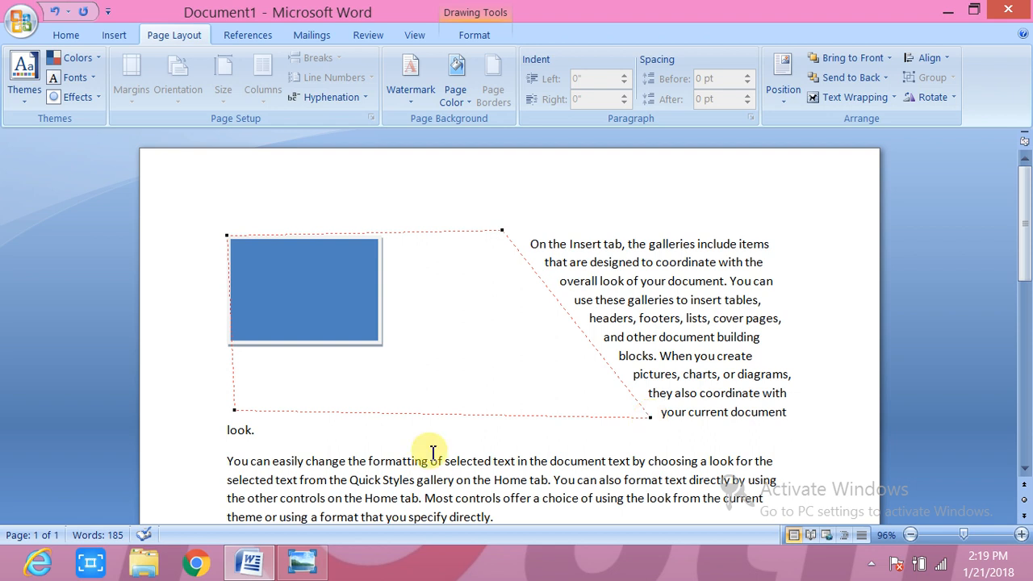
drag(234, 410, 241, 466)
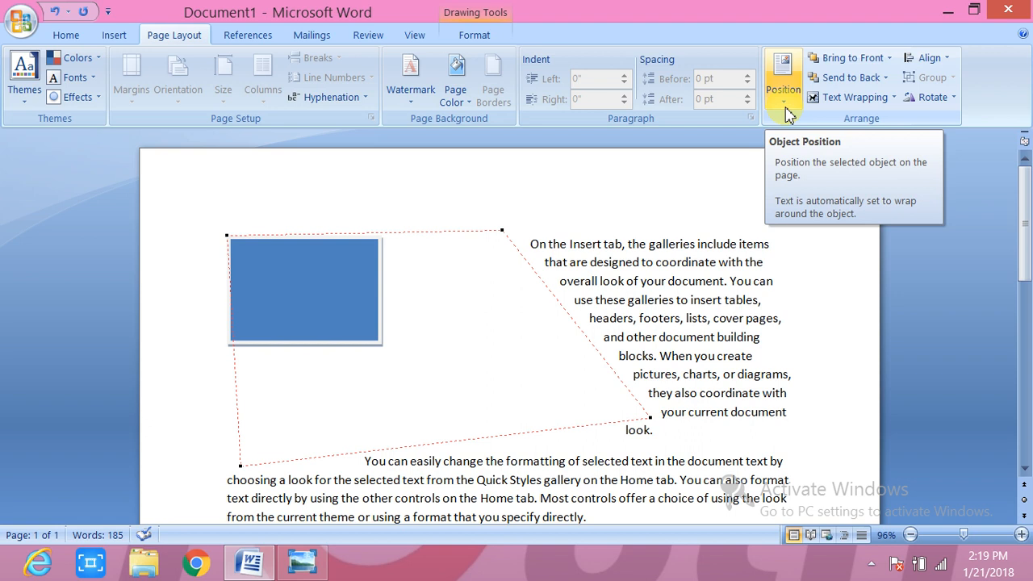
click(872, 560)
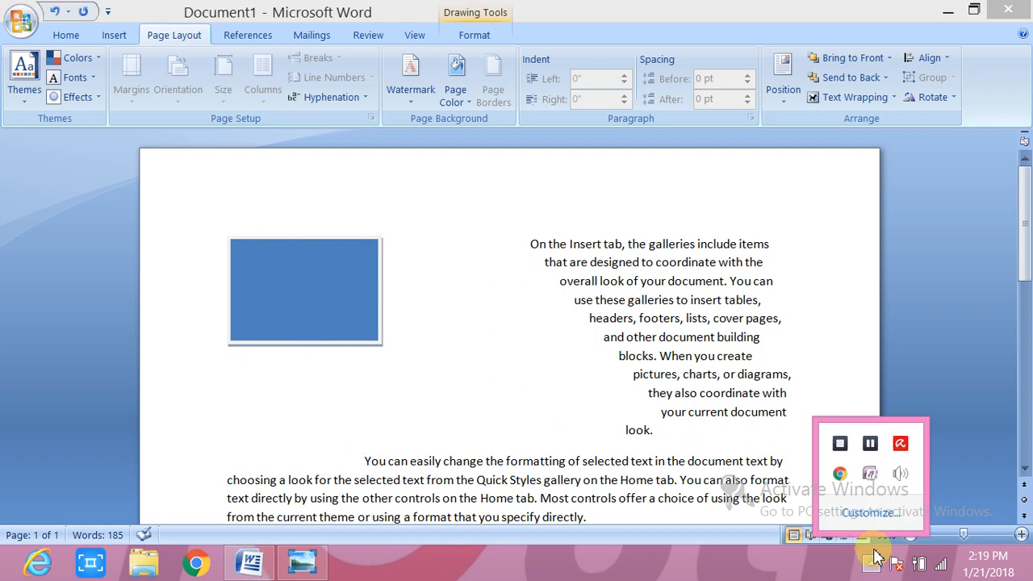